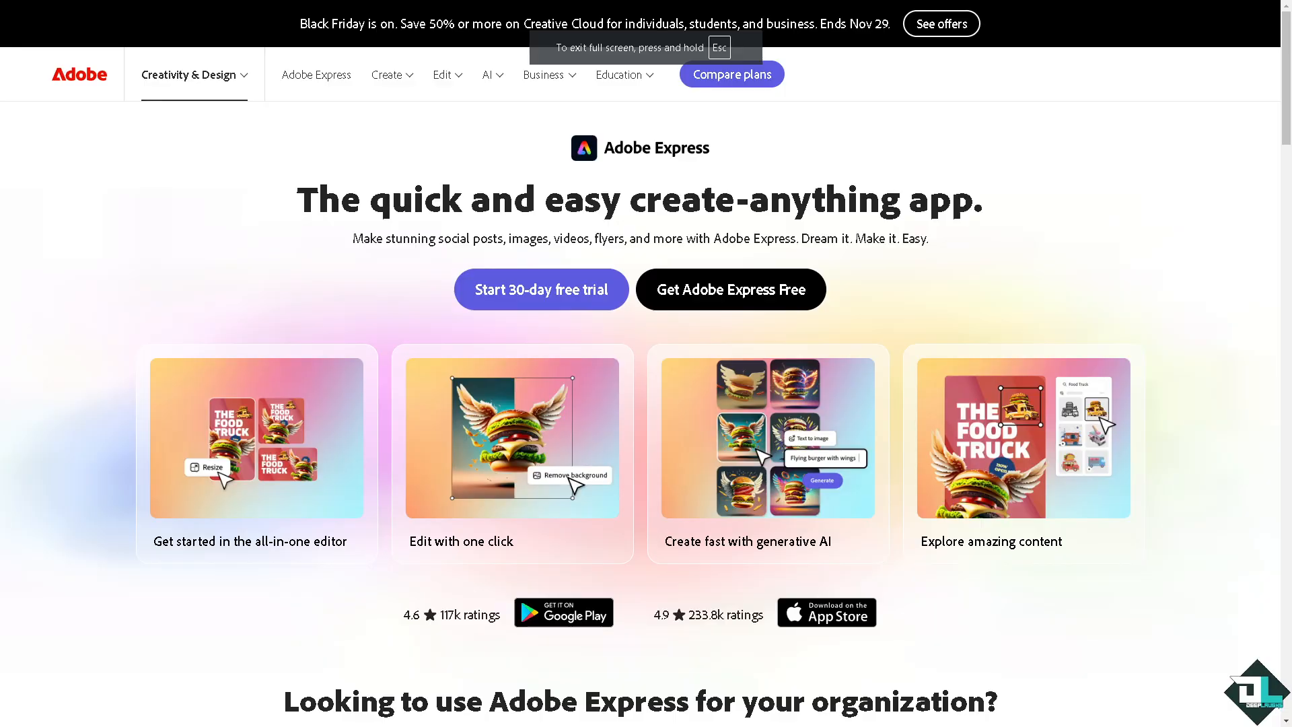
Choose the free Adobe Express plan and open the account creation page
{"action": "mouse_move", "coordinate": [498, 459]}
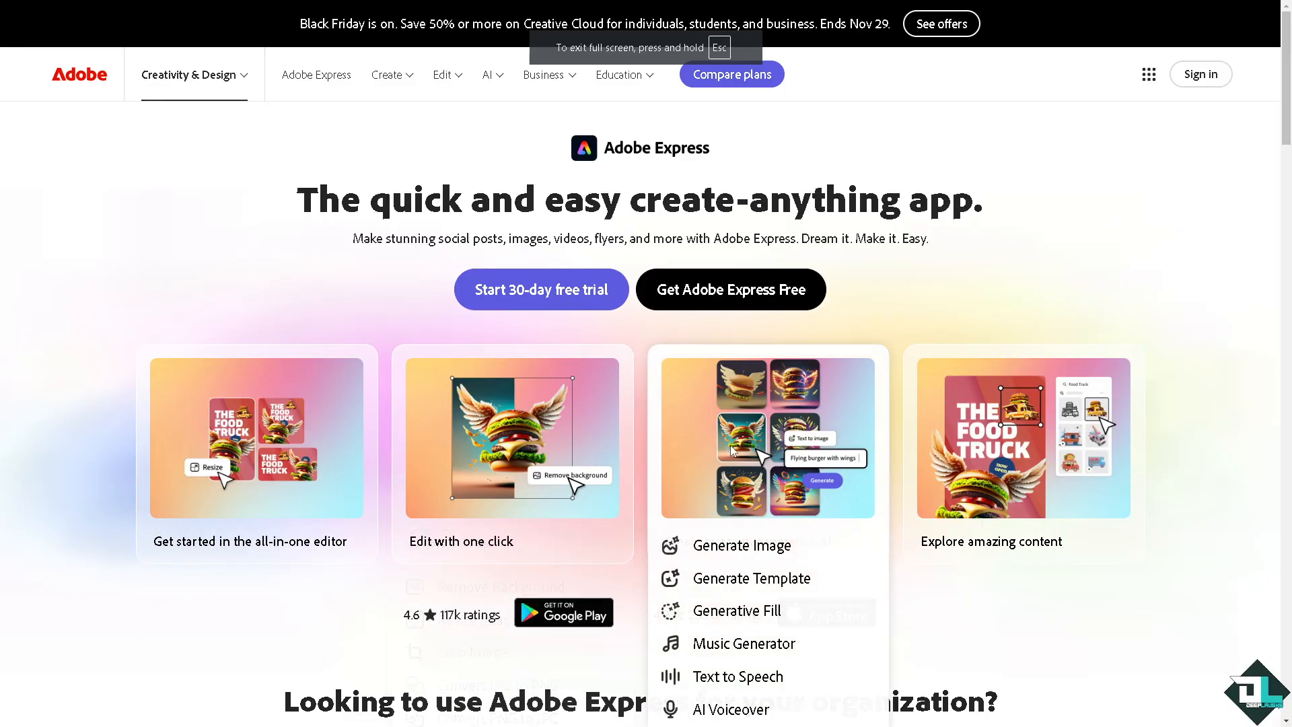
{"action": "left_click", "coordinate": [739, 291]}
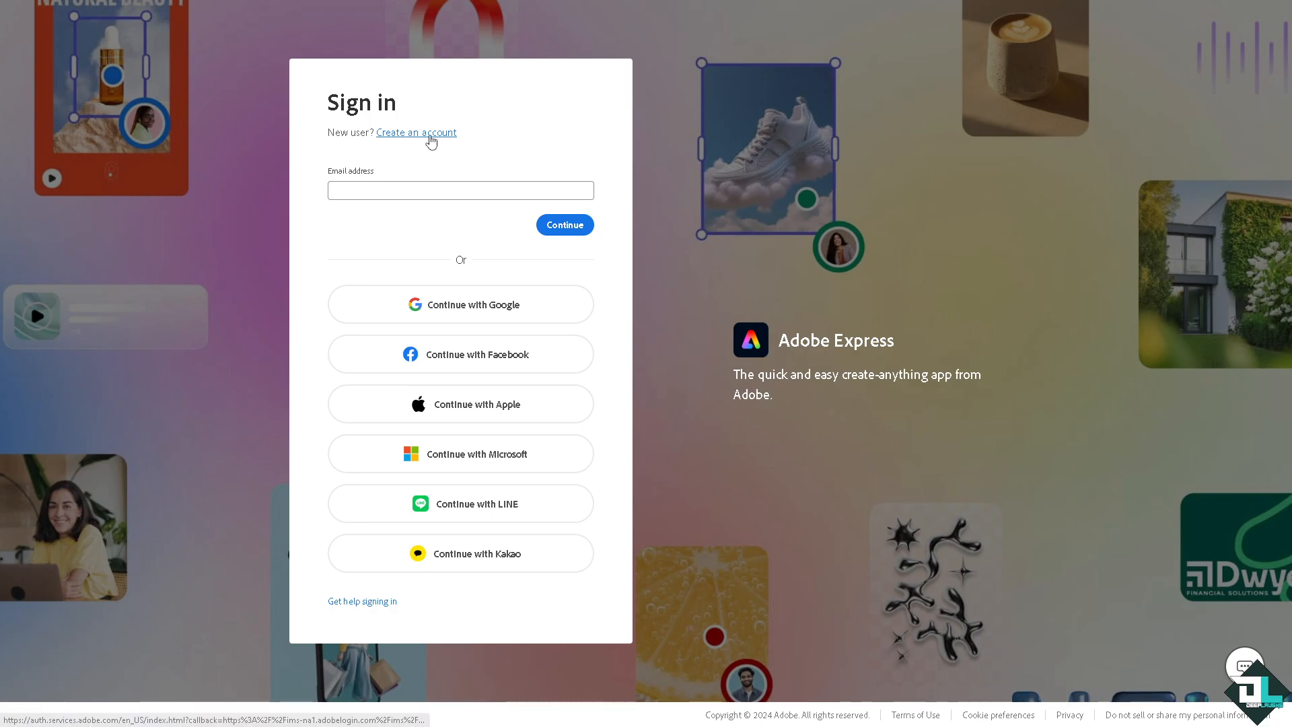
{"action": "left_click", "coordinate": [427, 132]}
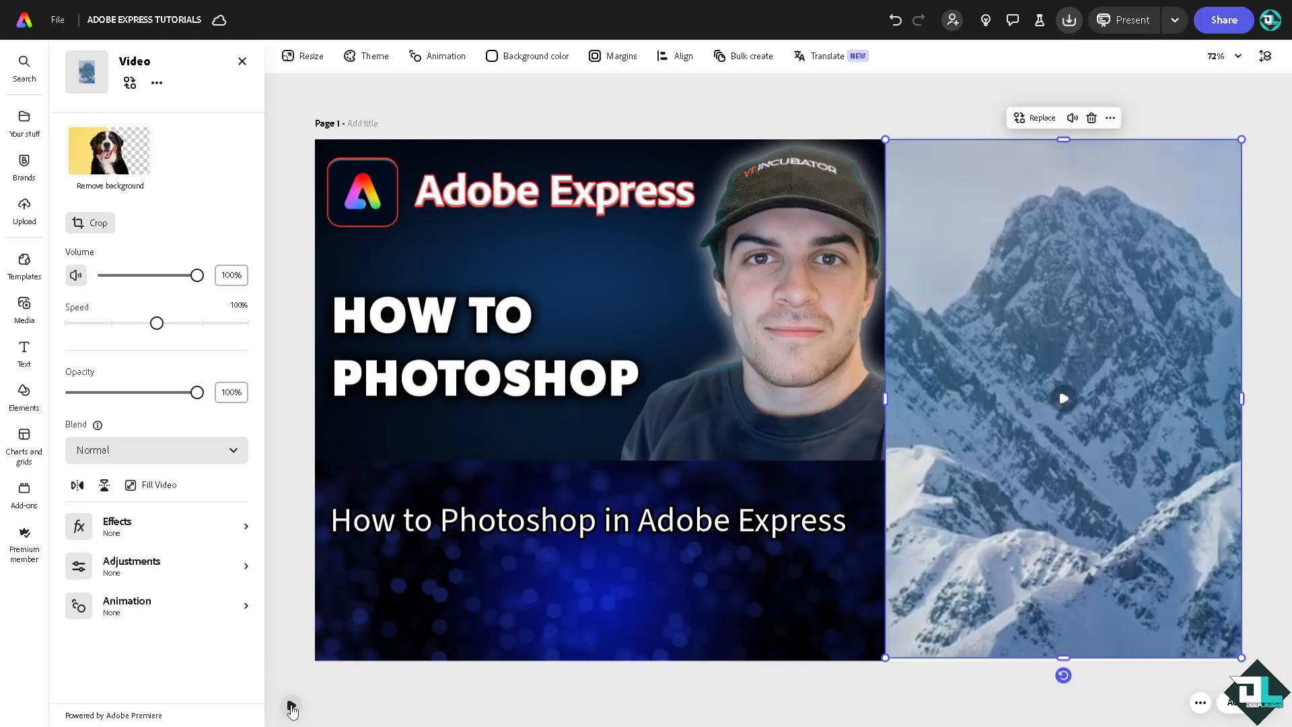
Deselect the mountain video, clear the side panels and play the page's preview
{"action": "left_click", "coordinate": [291, 706]}
{"action": "left_click", "coordinate": [243, 61]}
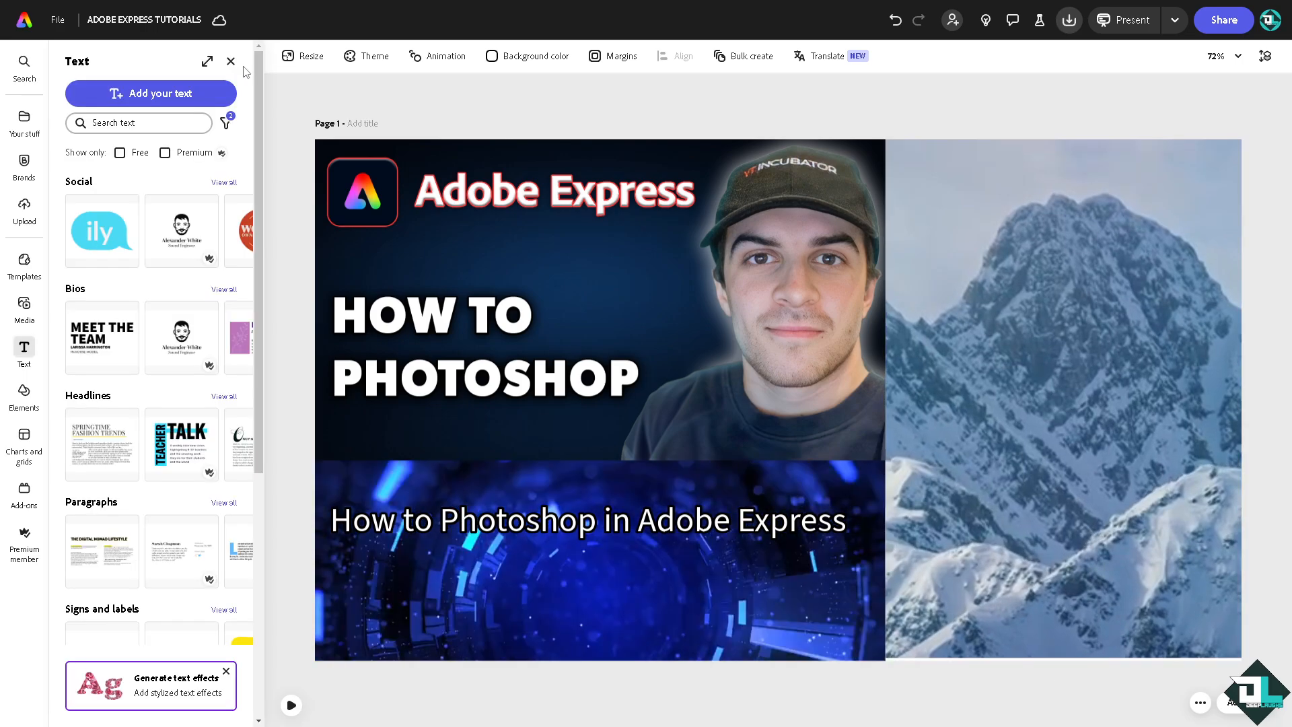
{"action": "left_click", "coordinate": [231, 61]}
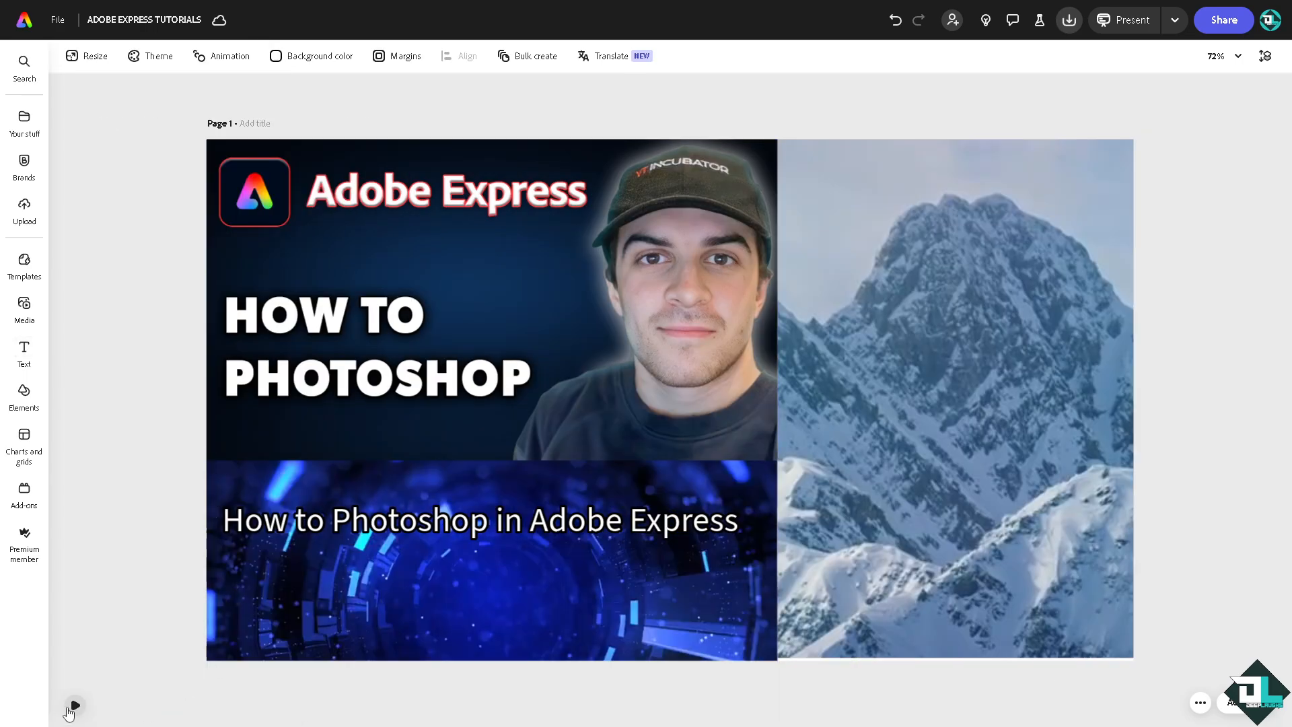
{"action": "left_click", "coordinate": [75, 705]}
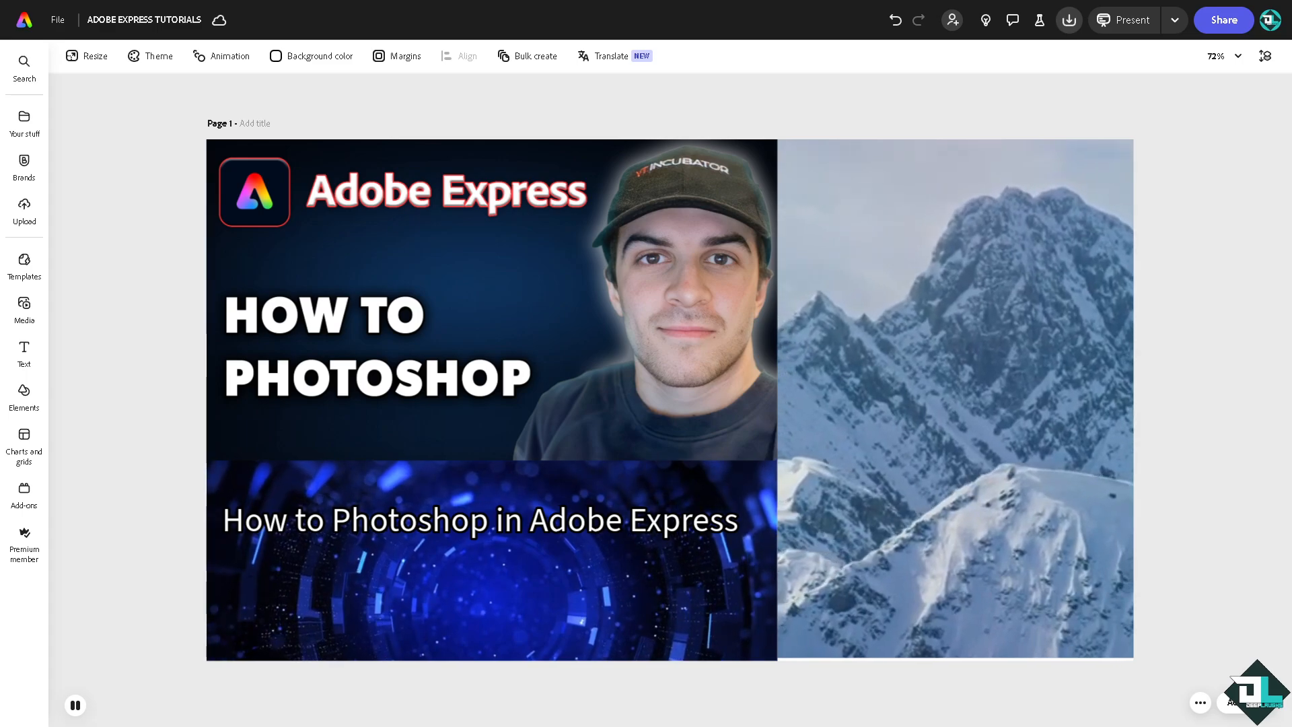
Add the free stock photo of the woman in a brown coat and enlarge it to cover the mountain video
{"action": "left_click", "coordinate": [399, 314]}
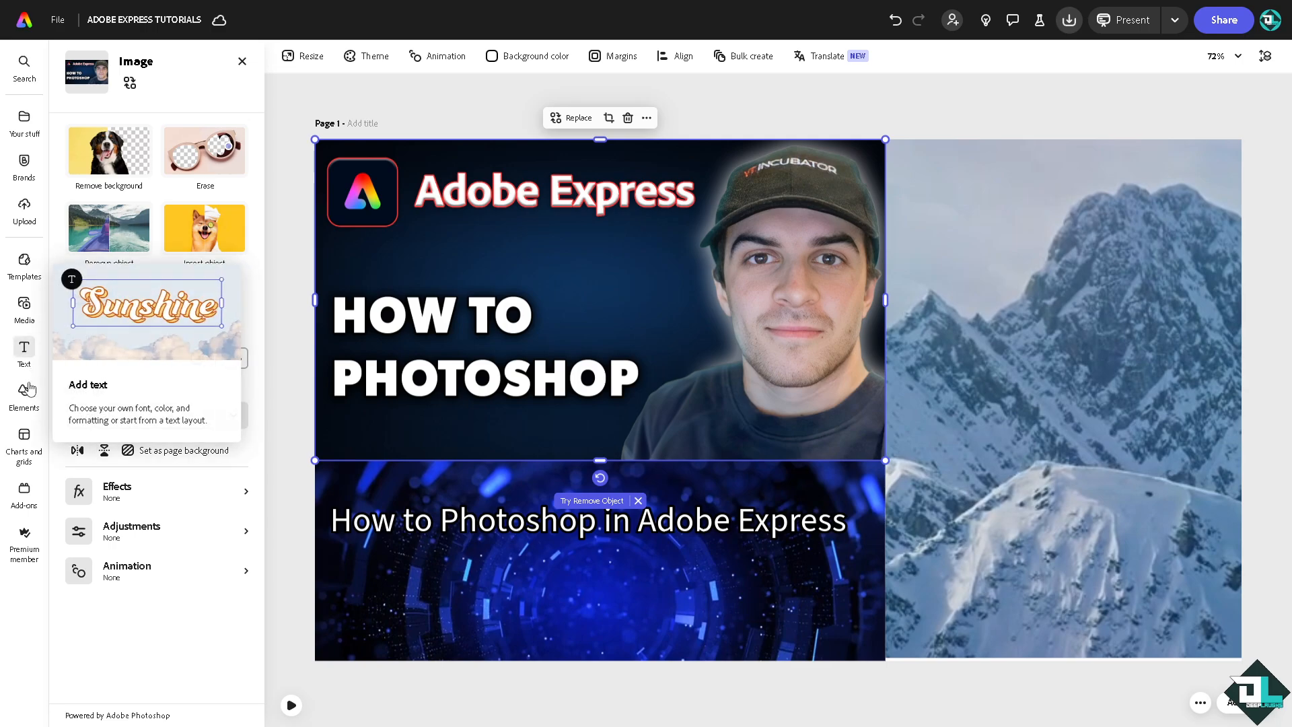
{"action": "left_click", "coordinate": [27, 315]}
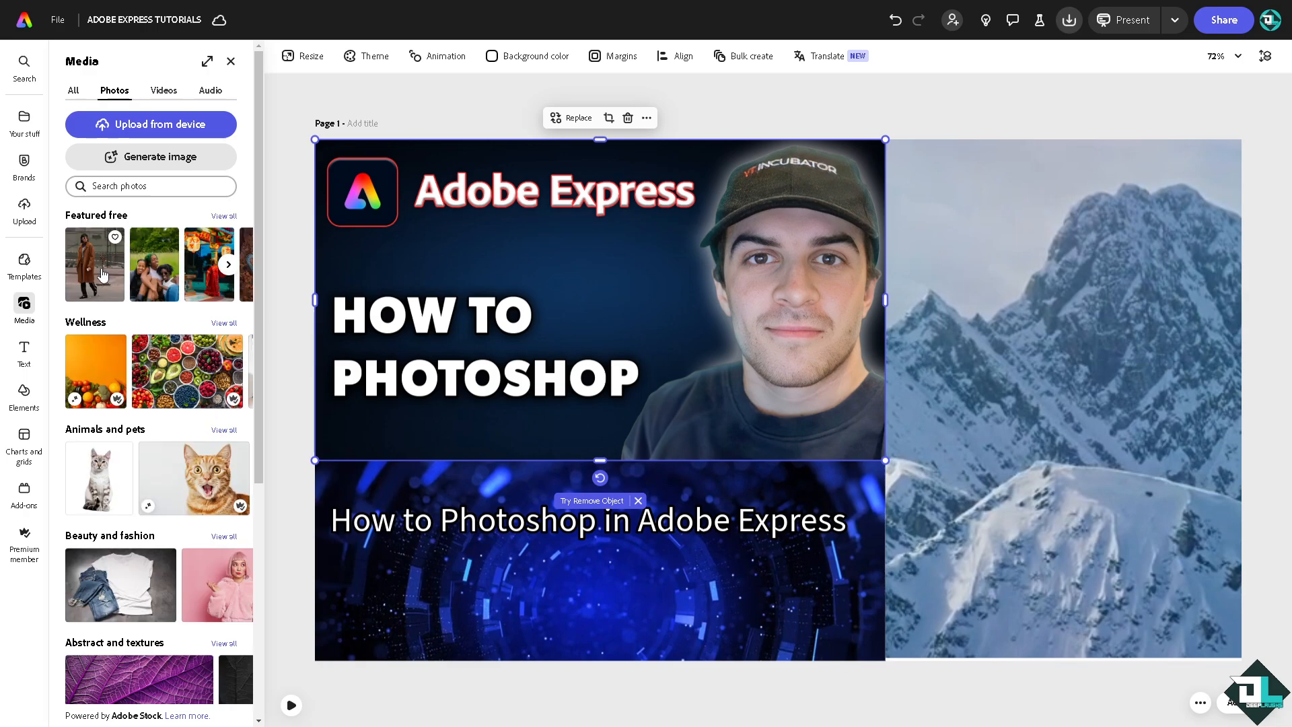
{"action": "left_click", "coordinate": [102, 273]}
{"action": "left_click_drag", "start_coordinate": [757, 279], "coordinate": [1018, 210]}
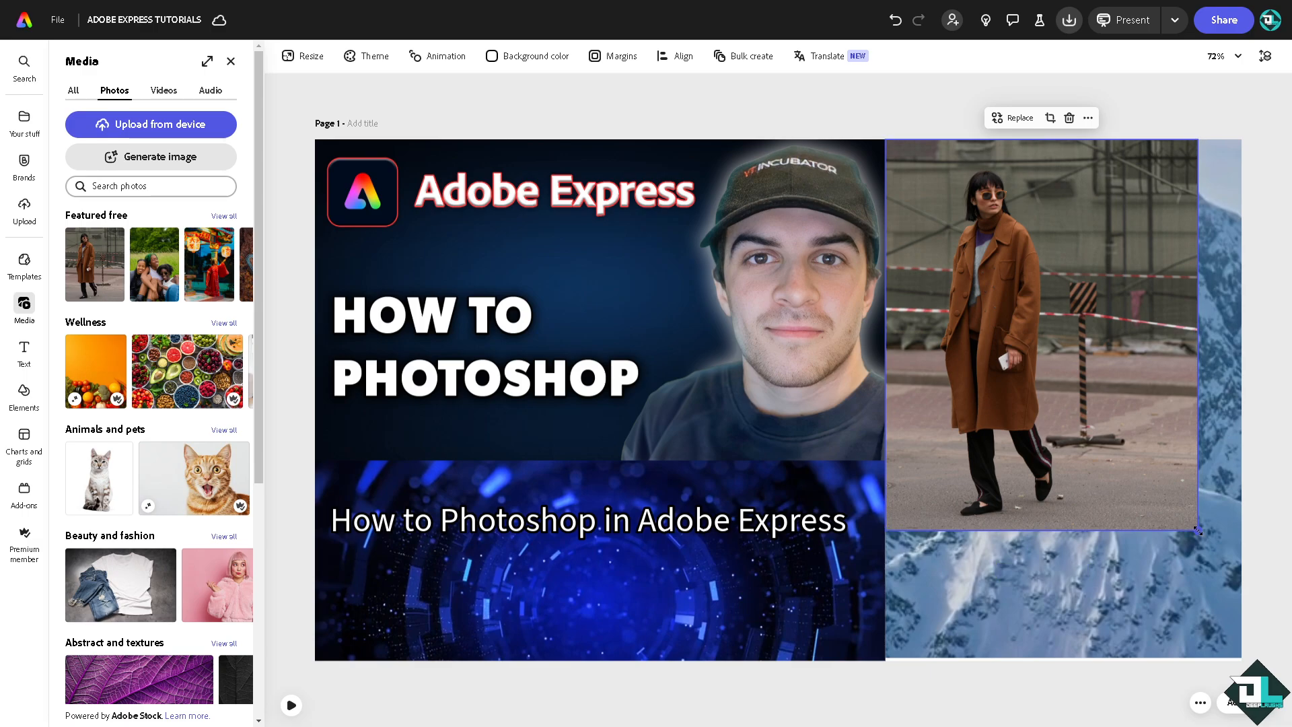
{"action": "left_click_drag", "start_coordinate": [1197, 529], "coordinate": [1288, 660]}
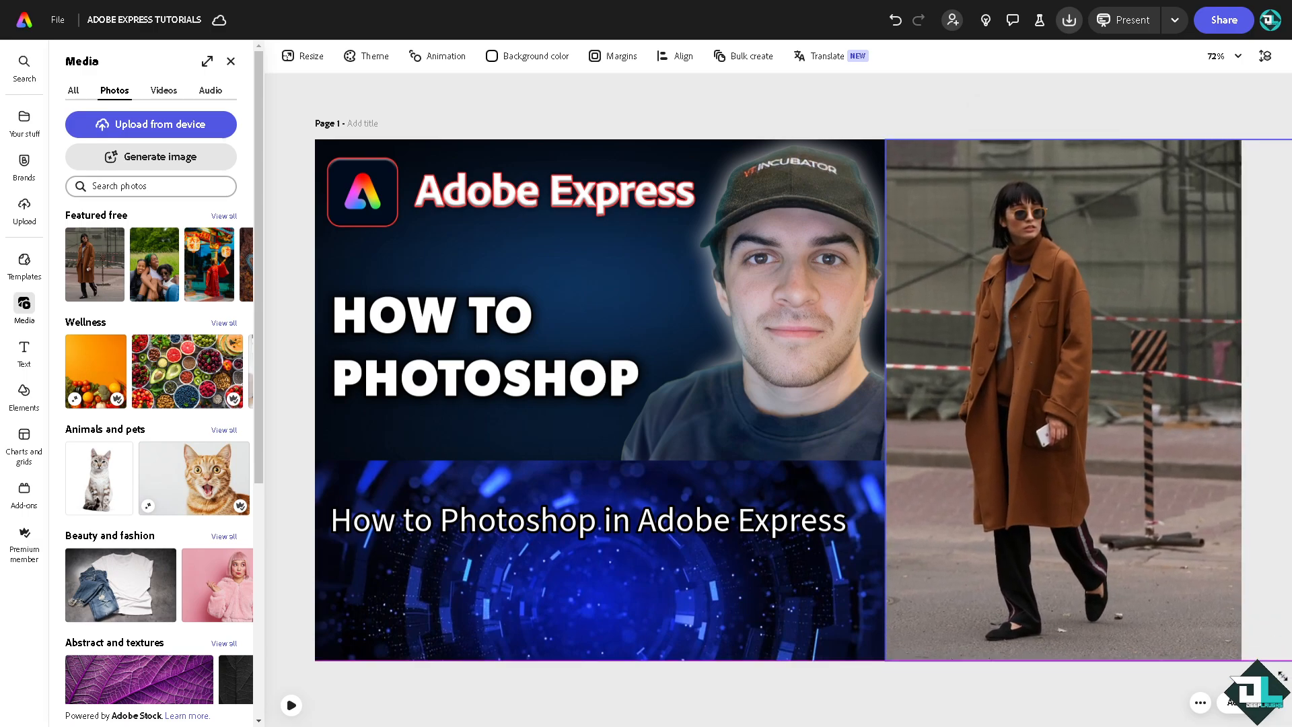
Set the woman photo's contrast to 100, brightness to 100, highlights to 80 and shadows to 100
{"action": "left_click", "coordinate": [1073, 234]}
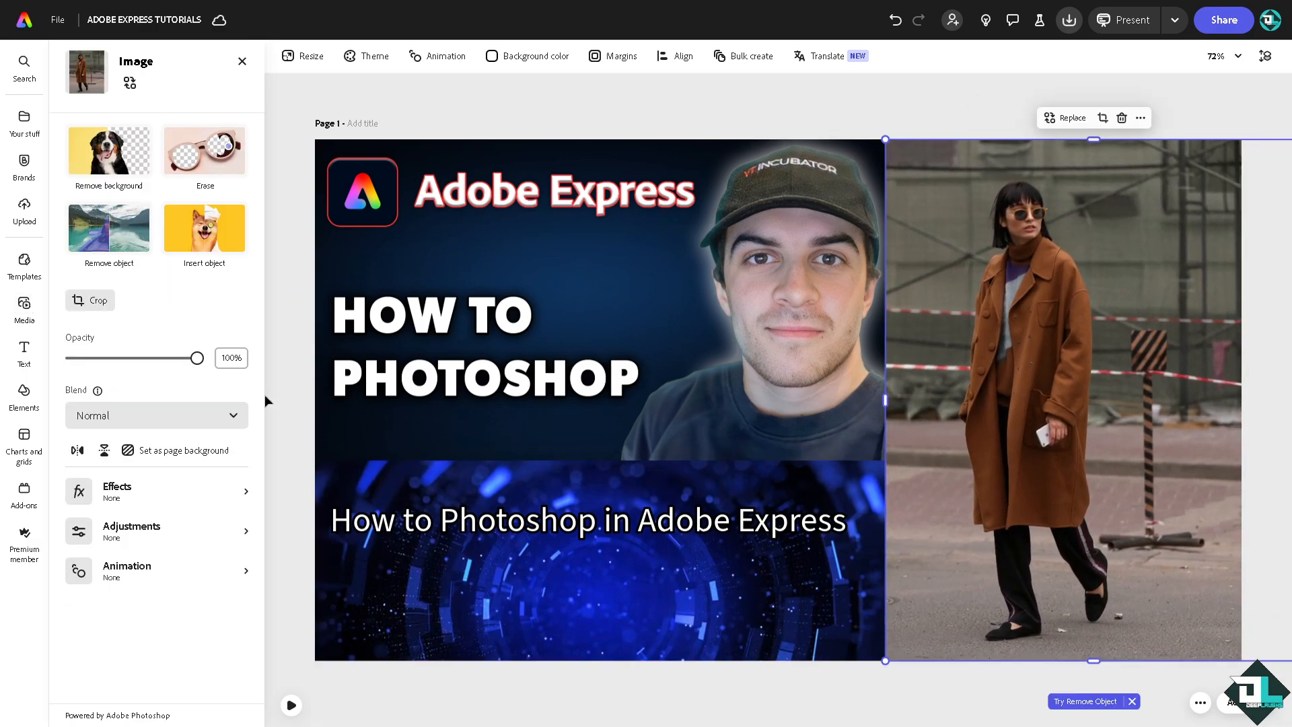
{"action": "left_click", "coordinate": [154, 531]}
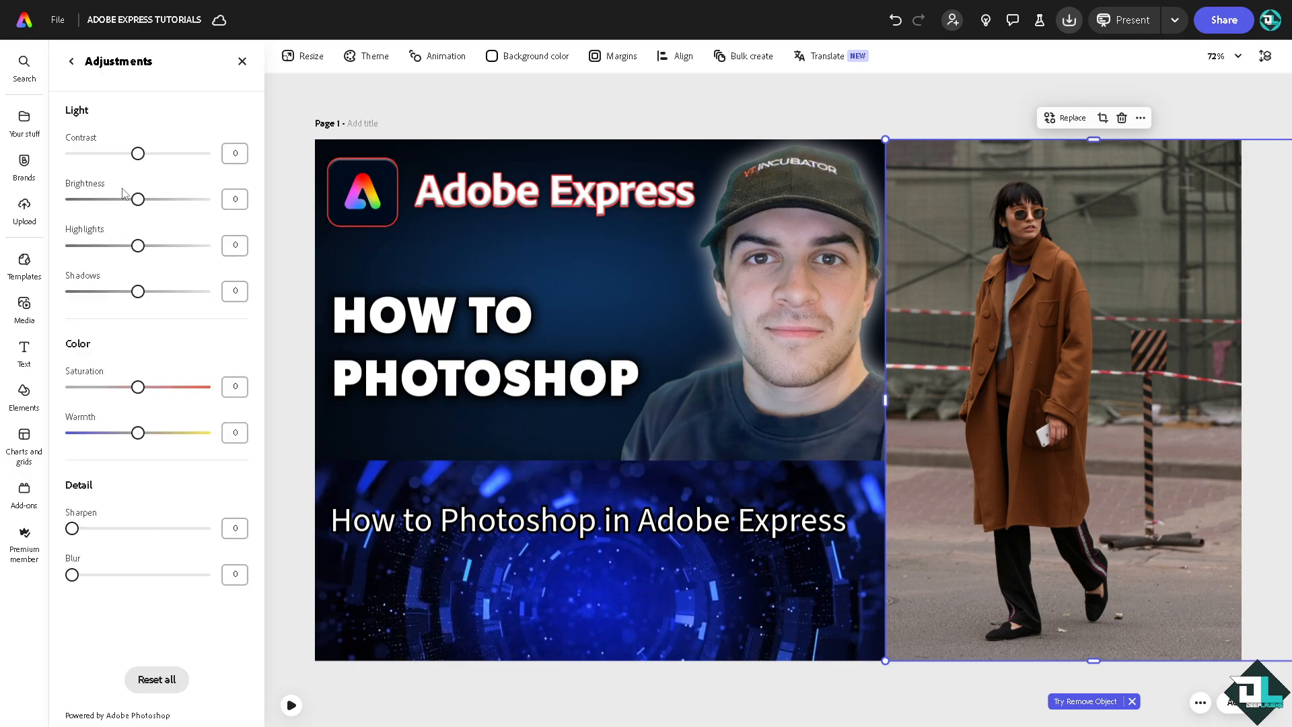
{"action": "left_click_drag", "start_coordinate": [139, 154], "coordinate": [216, 159]}
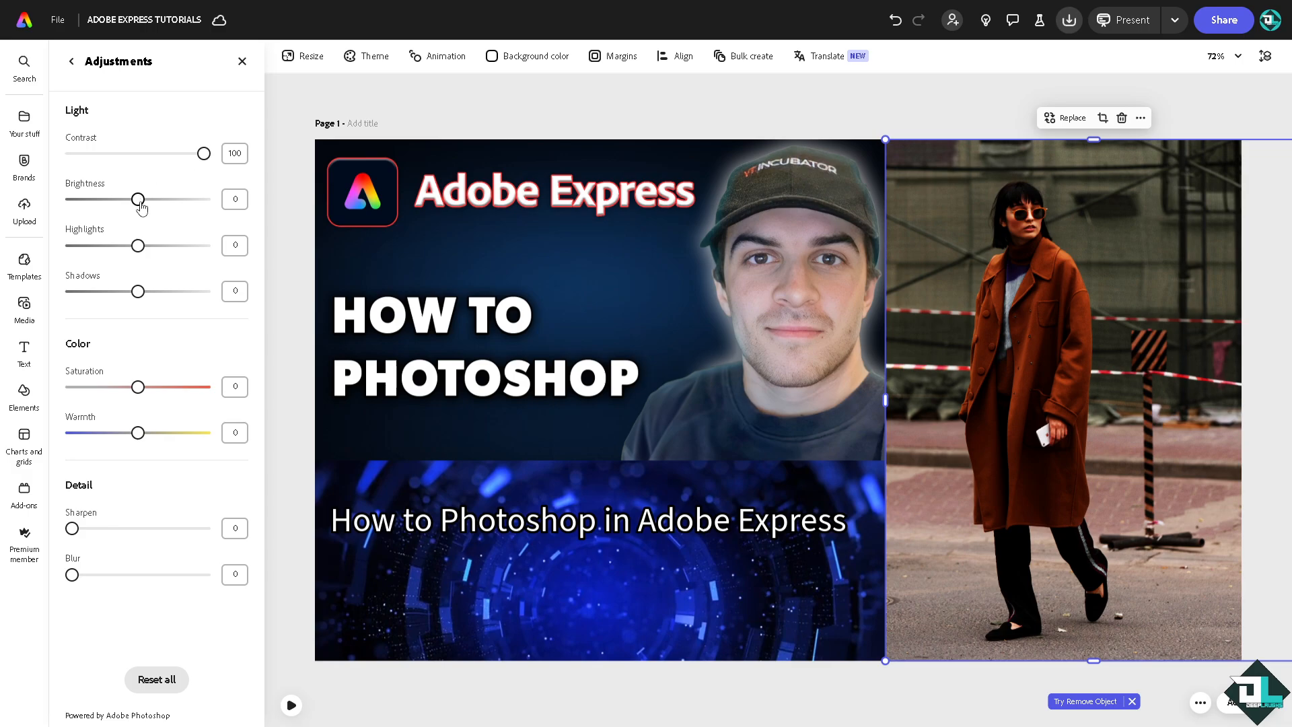
{"action": "left_click_drag", "start_coordinate": [141, 207], "coordinate": [239, 211]}
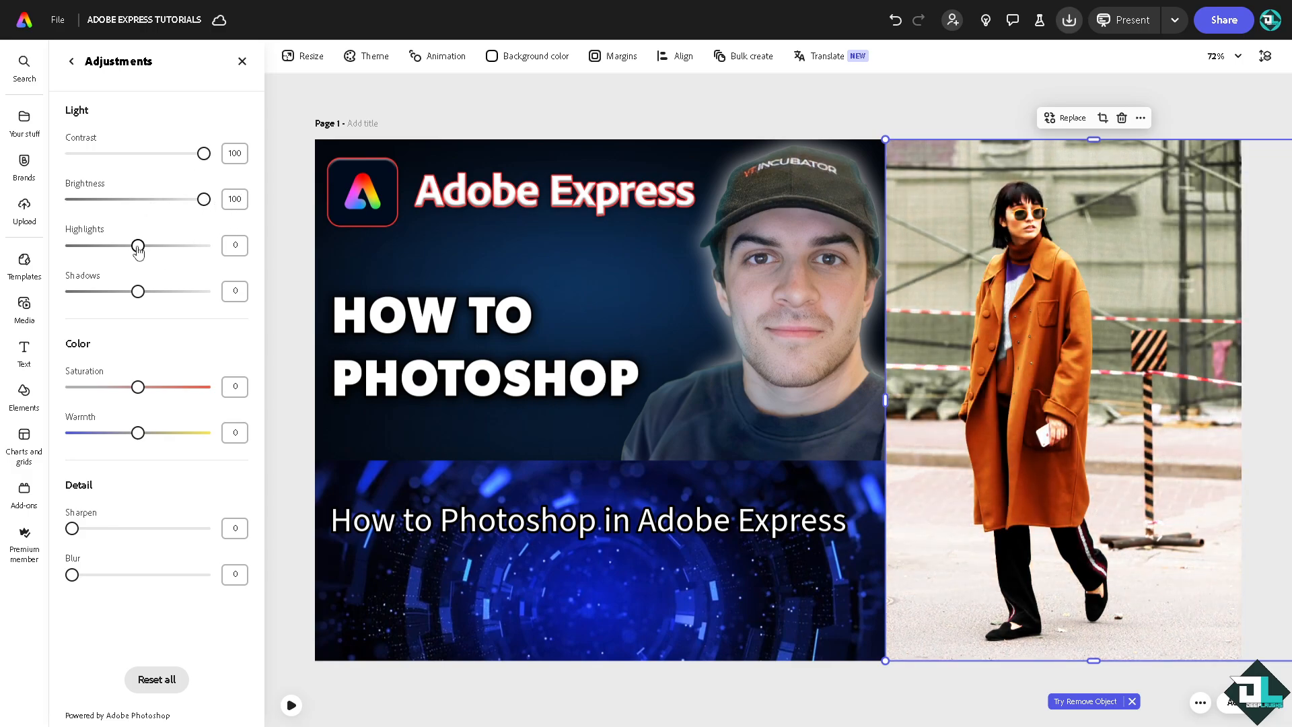
{"action": "left_click_drag", "start_coordinate": [138, 251], "coordinate": [202, 256]}
{"action": "left_click_drag", "start_coordinate": [138, 296], "coordinate": [236, 298]}
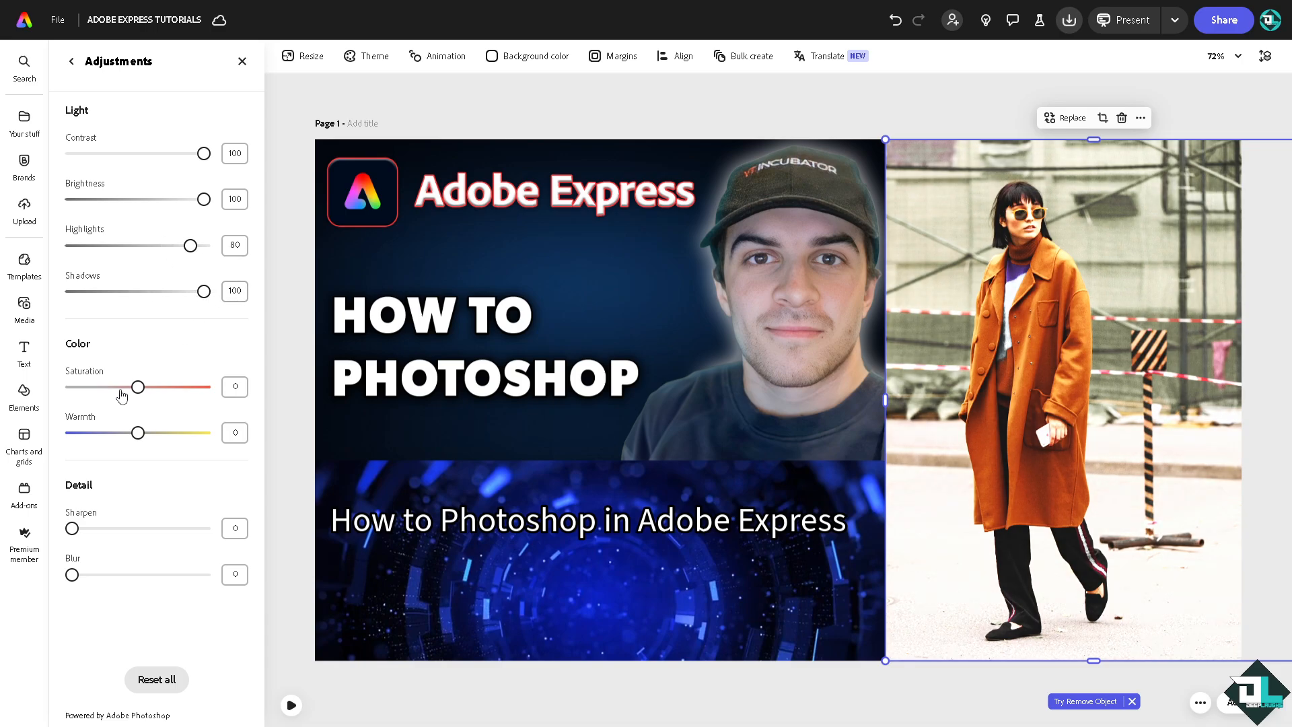
Set the woman photo's saturation to 100, warmth to -38, sharpen to 82 and blur to 81
{"action": "left_click_drag", "start_coordinate": [138, 387], "coordinate": [204, 387]}
{"action": "mouse_move", "coordinate": [138, 434]}
{"action": "left_mouse_down"}
{"action": "mouse_move", "coordinate": [196, 434]}
{"action": "mouse_move", "coordinate": [114, 432]}
{"action": "left_mouse_up"}
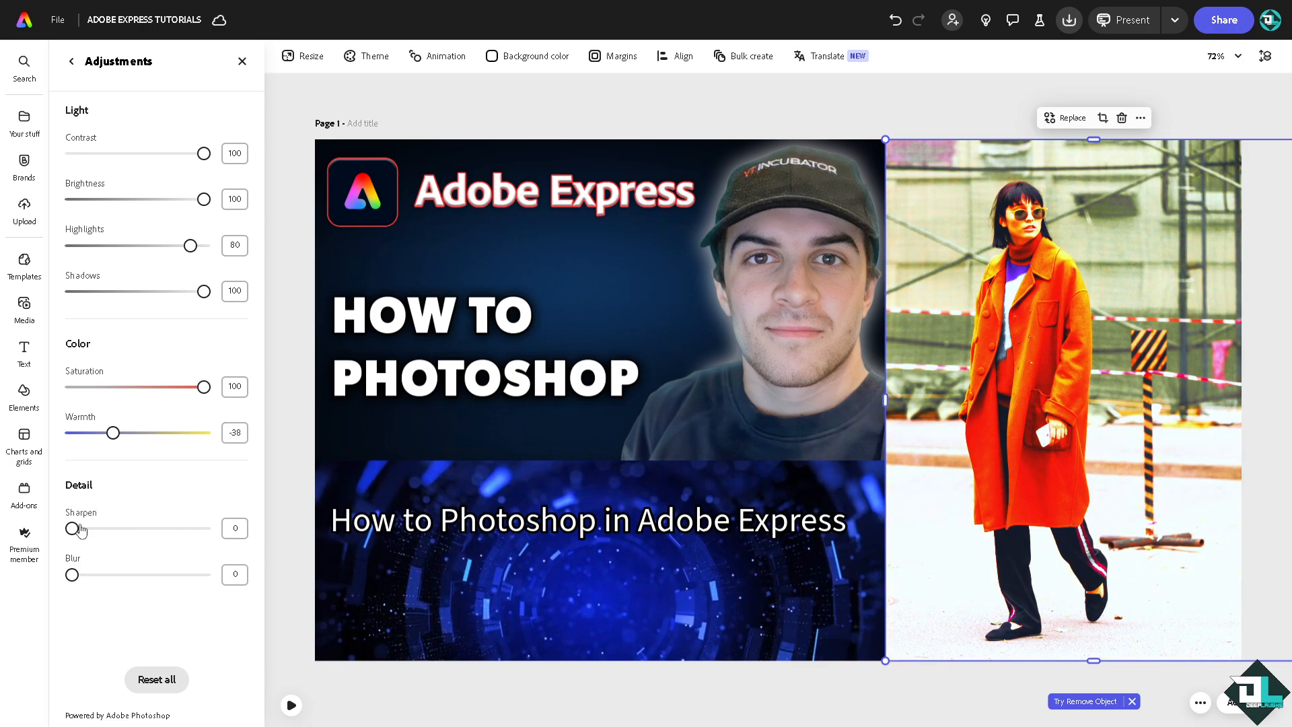
{"action": "left_click_drag", "start_coordinate": [72, 528], "coordinate": [187, 533]}
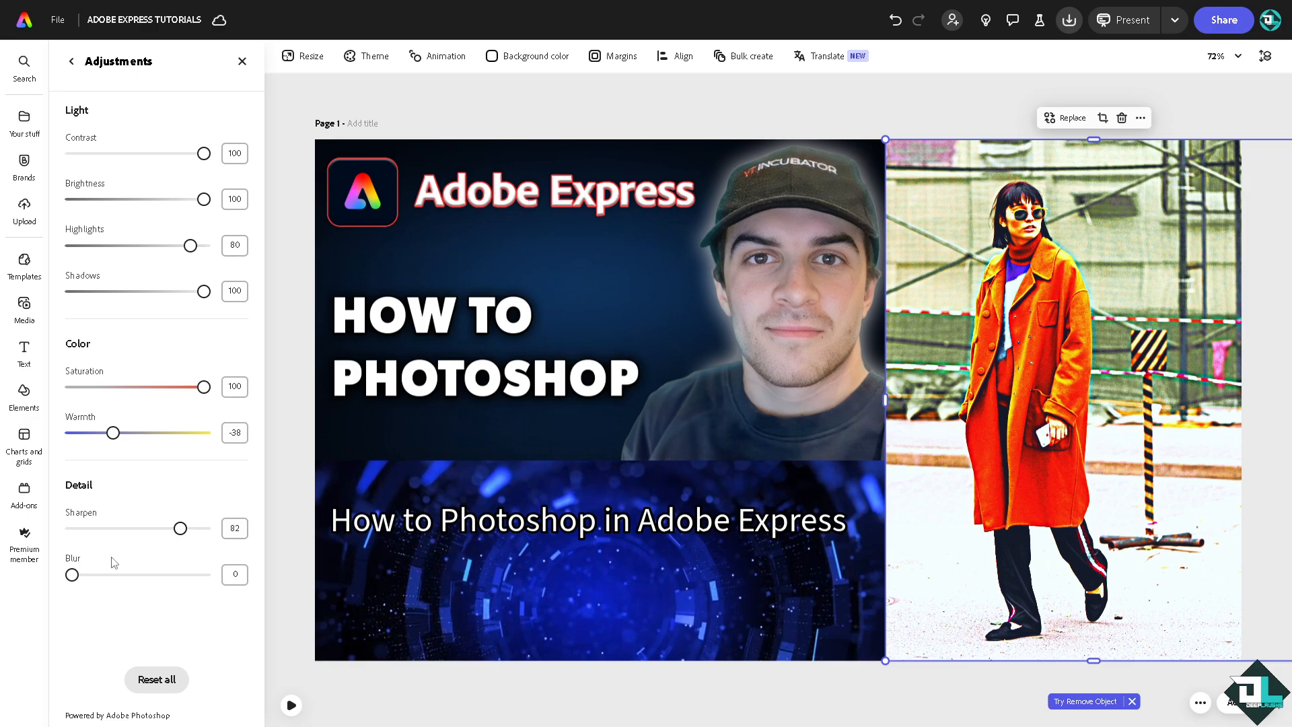
{"action": "left_click_drag", "start_coordinate": [72, 575], "coordinate": [178, 579]}
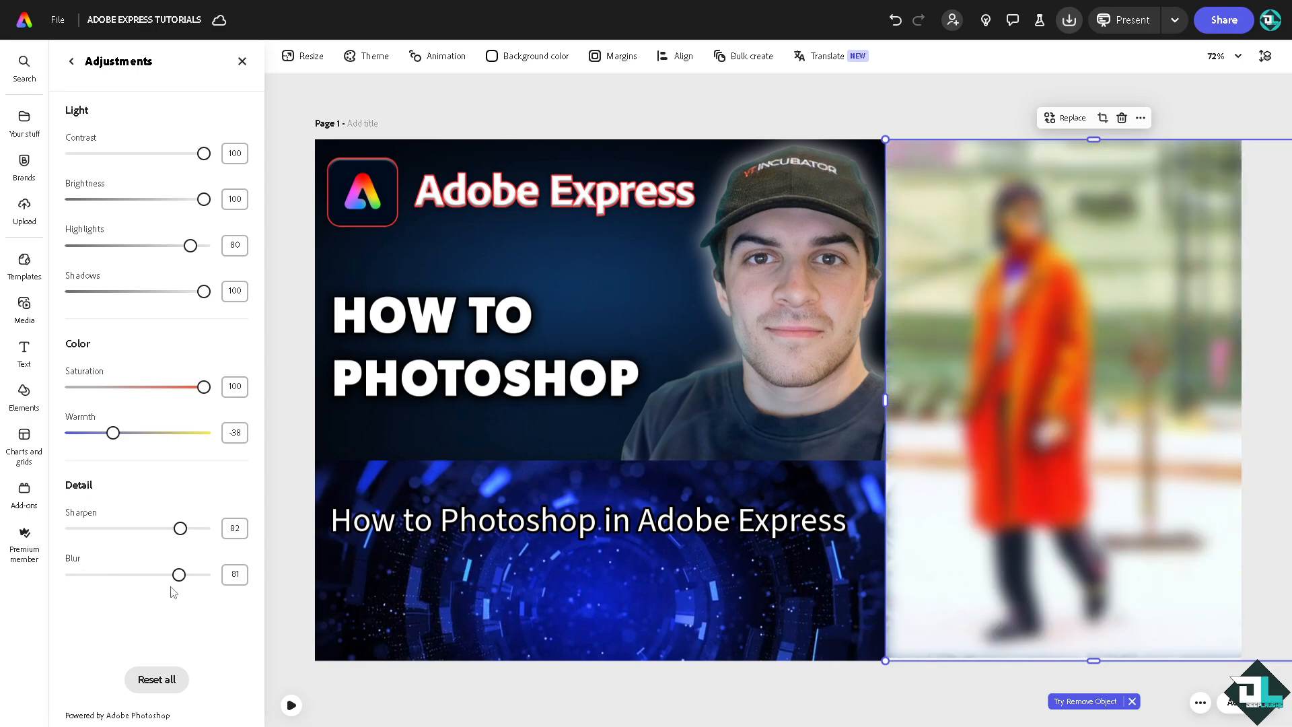
Reset all of the woman photo's adjustments and return to its image settings
{"action": "left_click", "coordinate": [159, 681]}
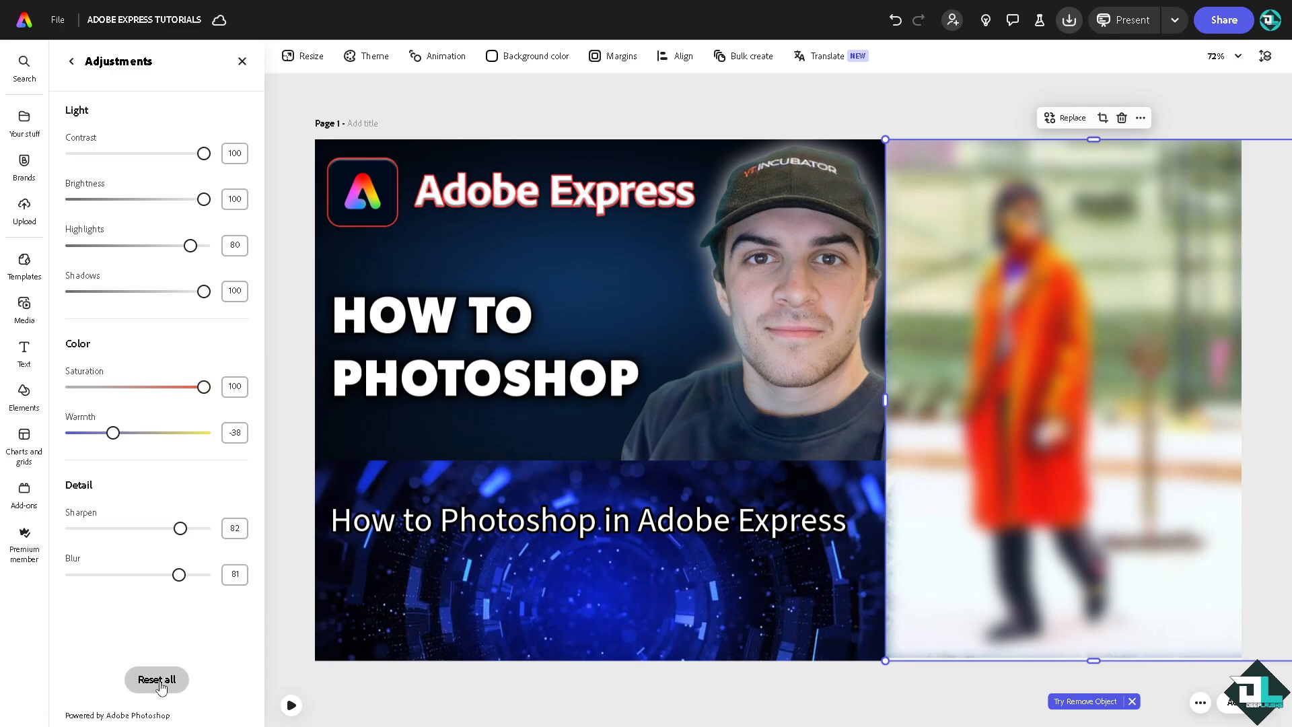
{"action": "left_click", "coordinate": [72, 63]}
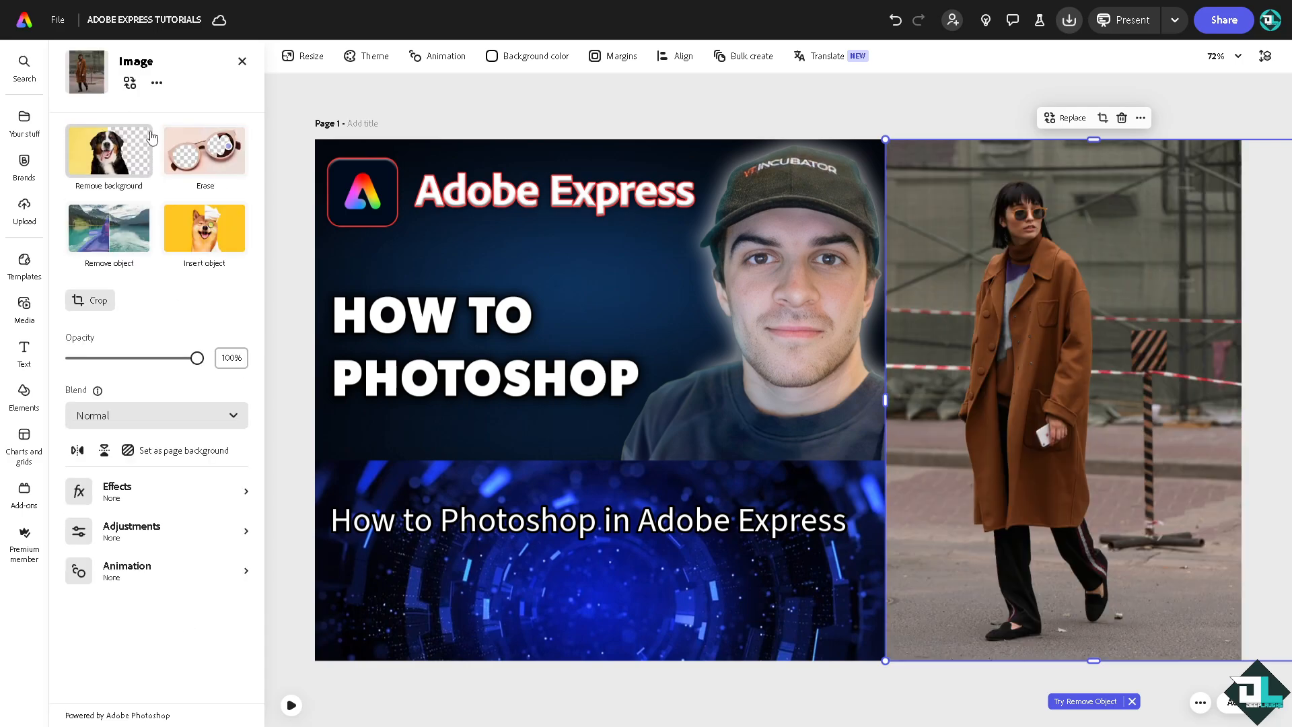
Remove the woman photo's background, then enlarge and position the cutout over the full height of the mountain video
{"action": "left_click", "coordinate": [96, 162]}
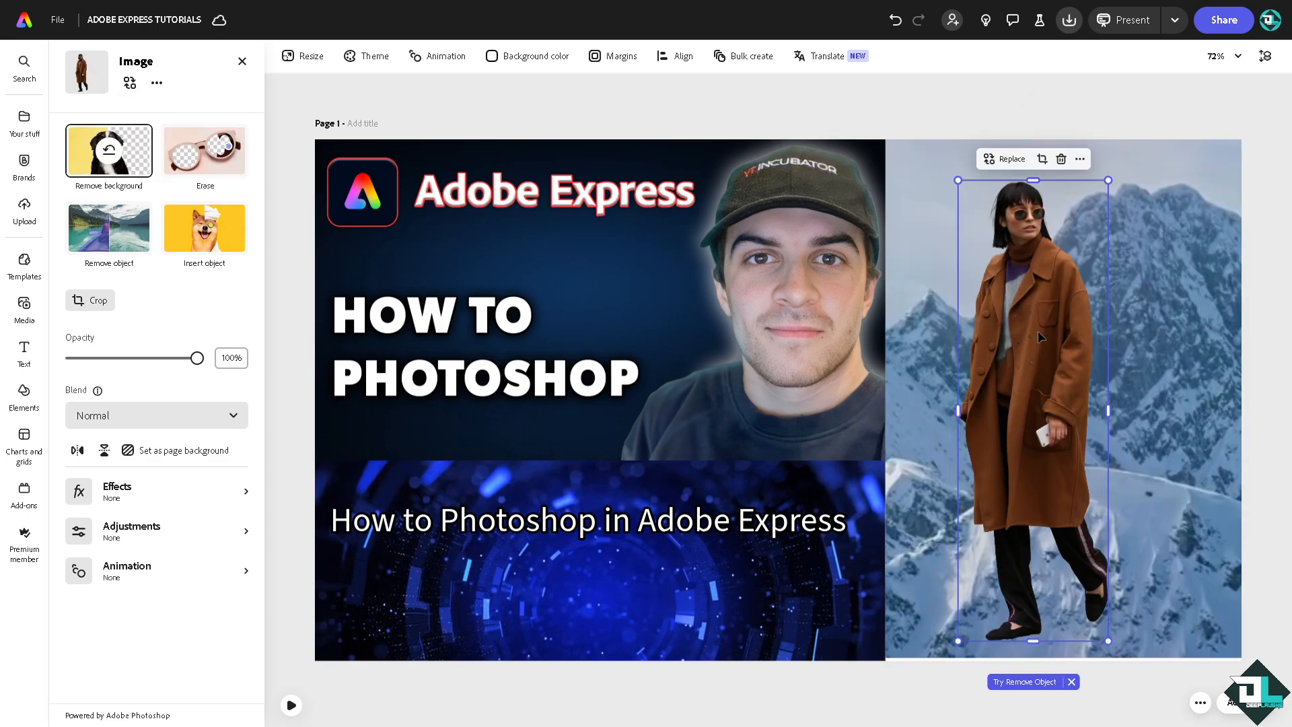
{"action": "left_click_drag", "start_coordinate": [1046, 338], "coordinate": [1044, 351]}
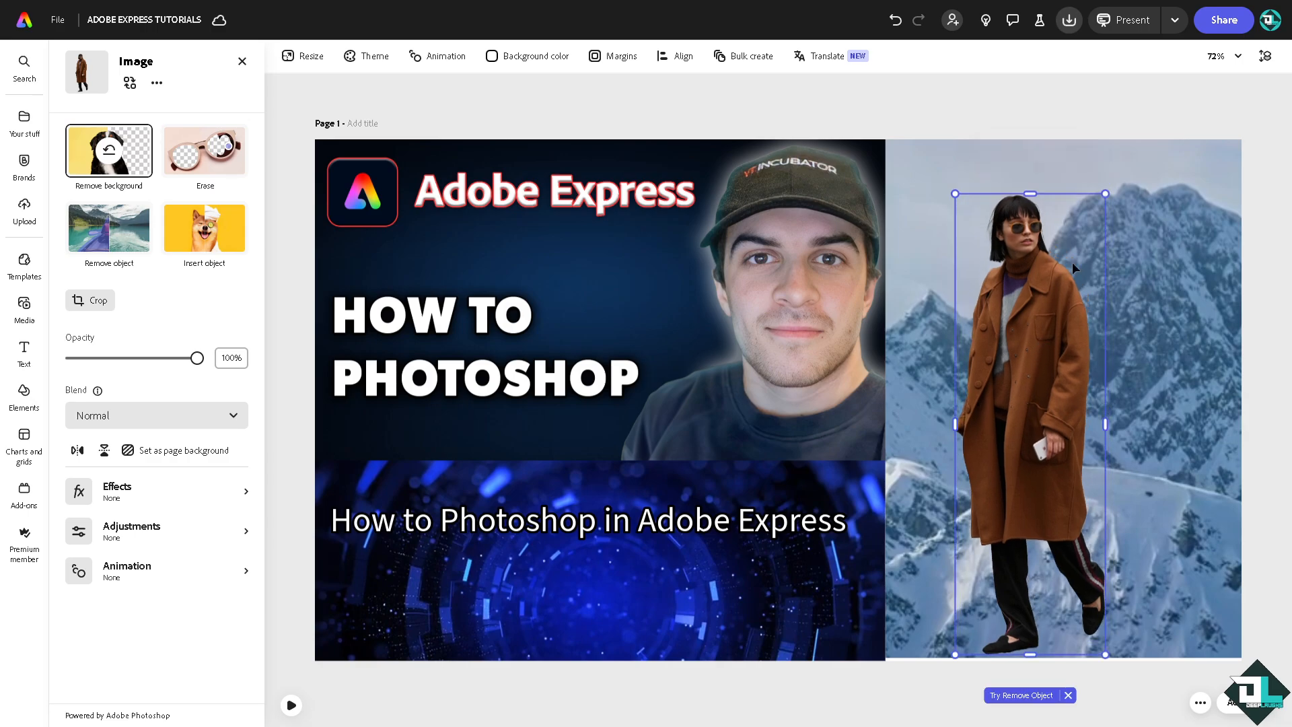
{"action": "left_click_drag", "start_coordinate": [1108, 196], "coordinate": [1122, 142]}
{"action": "left_click_drag", "start_coordinate": [1053, 244], "coordinate": [1064, 245]}
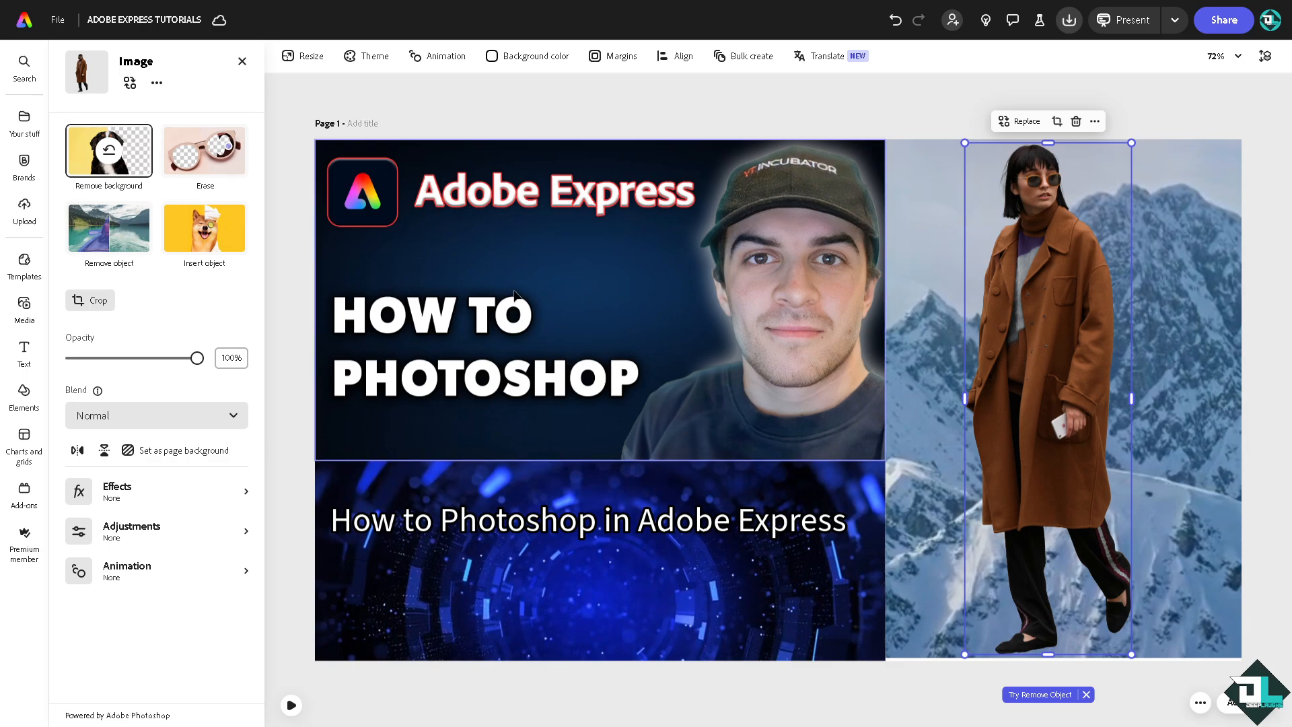
Use Remove object with brush size 90 to erase the Adobe Express logo and HOW TO PHOTOSHOP text from the thumbnail image
{"action": "left_click", "coordinate": [778, 269]}
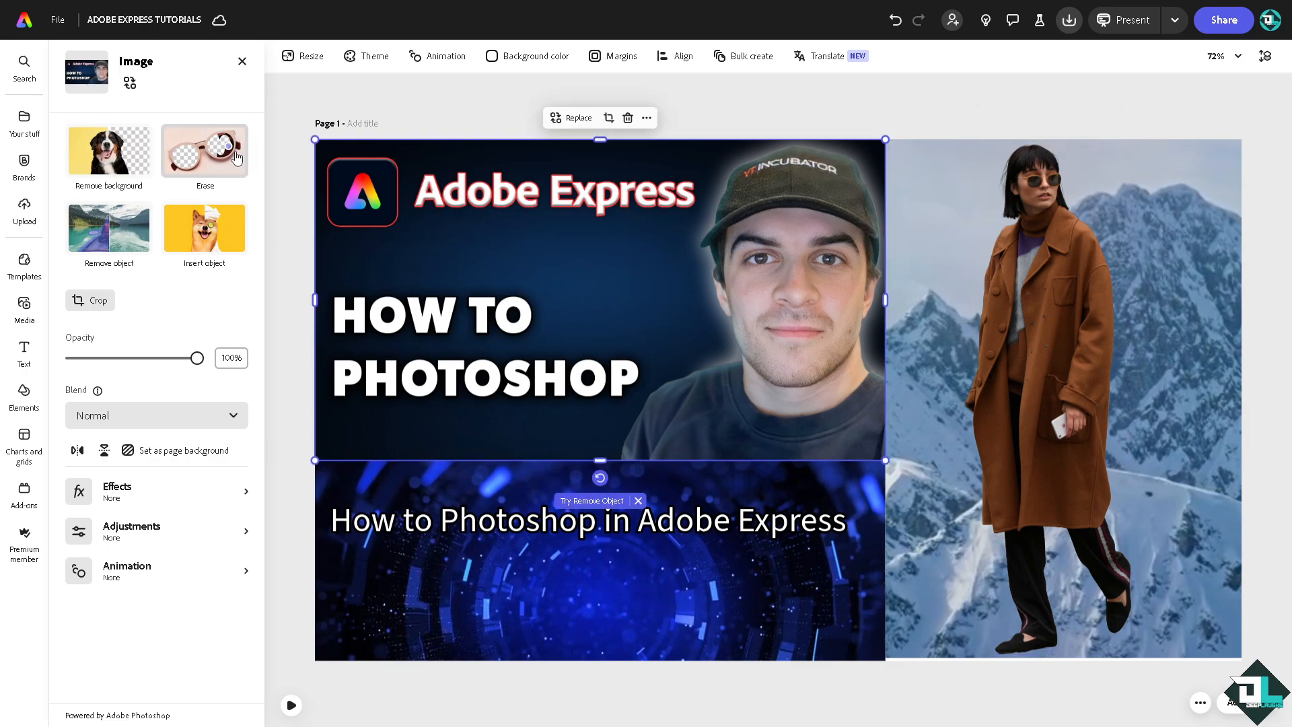
{"action": "left_click", "coordinate": [132, 240]}
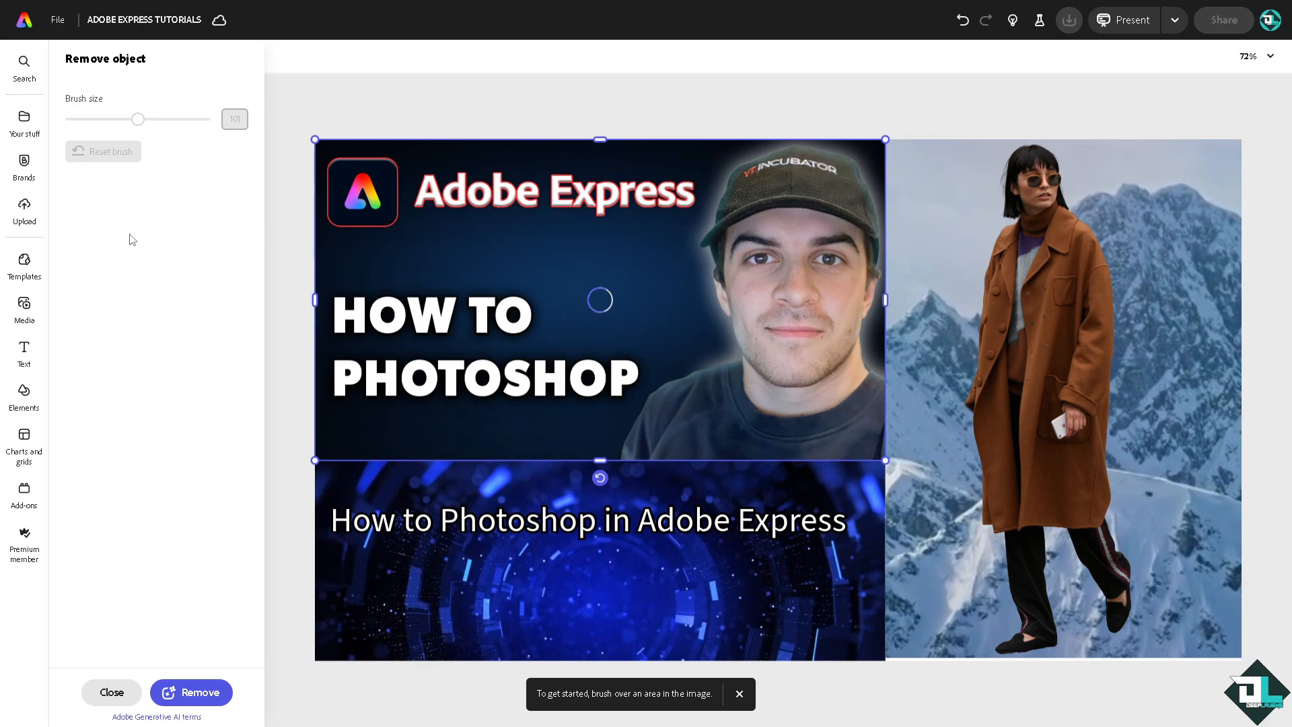
{"action": "mouse_move", "coordinate": [138, 120]}
{"action": "left_mouse_down"}
{"action": "mouse_move", "coordinate": [97, 119]}
{"action": "mouse_move", "coordinate": [131, 119]}
{"action": "left_mouse_up"}
{"action": "mouse_move", "coordinate": [508, 205]}
{"action": "left_mouse_down"}
{"action": "mouse_move", "coordinate": [373, 190]}
{"action": "mouse_move", "coordinate": [374, 240]}
{"action": "mouse_move", "coordinate": [426, 317]}
{"action": "mouse_move", "coordinate": [613, 334]}
{"action": "mouse_move", "coordinate": [294, 361]}
{"action": "mouse_move", "coordinate": [548, 161]}
{"action": "mouse_move", "coordinate": [601, 210]}
{"action": "mouse_move", "coordinate": [513, 216]}
{"action": "mouse_move", "coordinate": [311, 150]}
{"action": "mouse_move", "coordinate": [347, 351]}
{"action": "mouse_move", "coordinate": [276, 431]}
{"action": "left_mouse_up"}
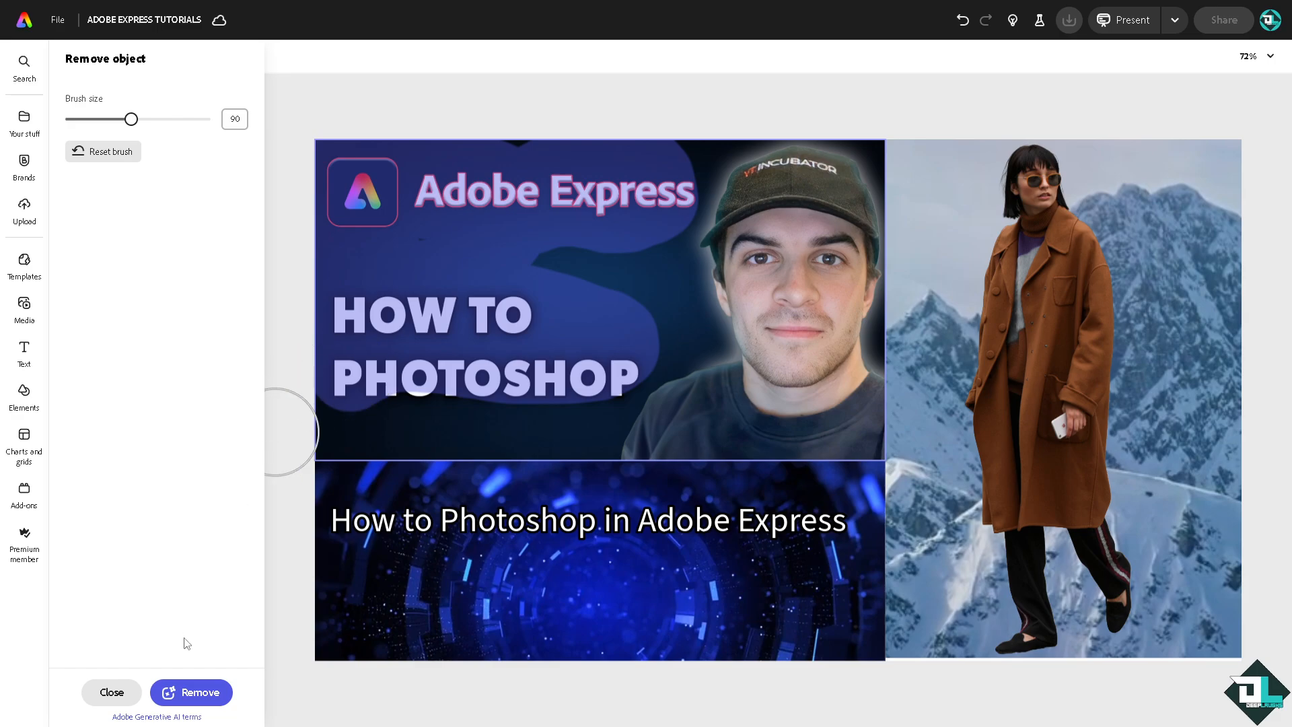
{"action": "left_click", "coordinate": [194, 694]}
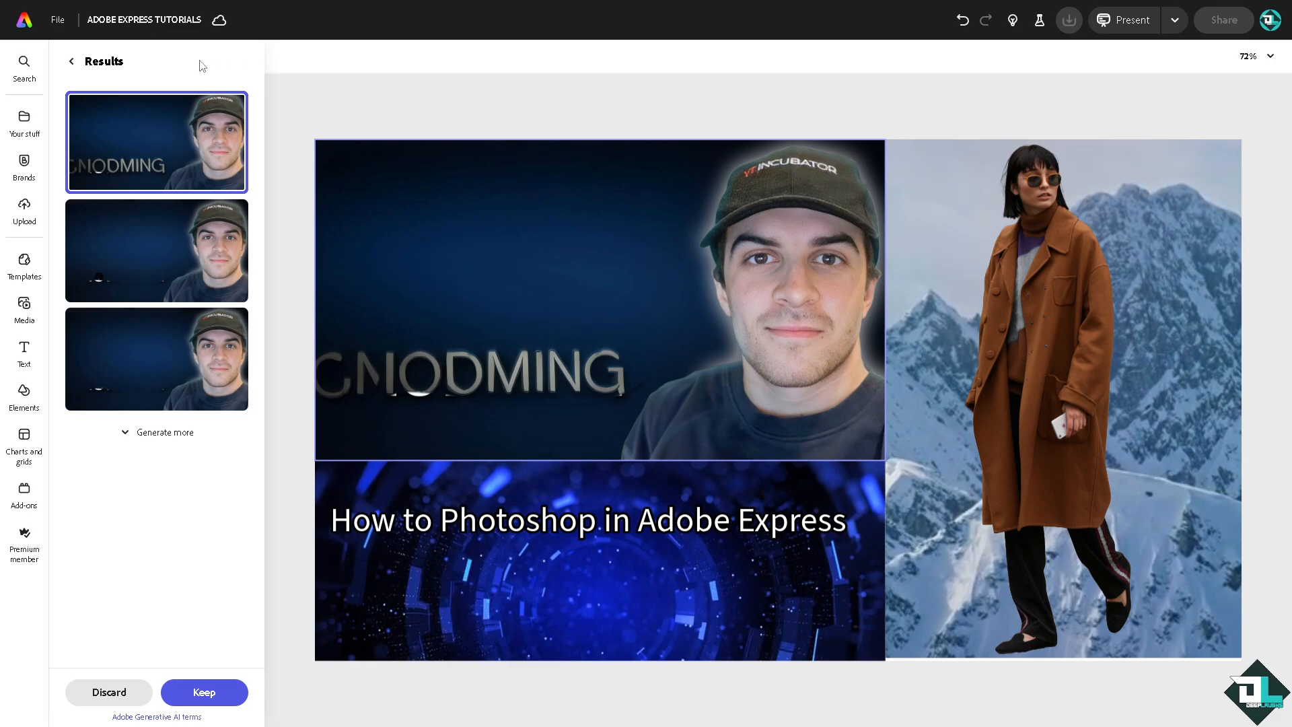
Leave the project for the home page and switch to Photoshop on the web
{"action": "left_click", "coordinate": [23, 24]}
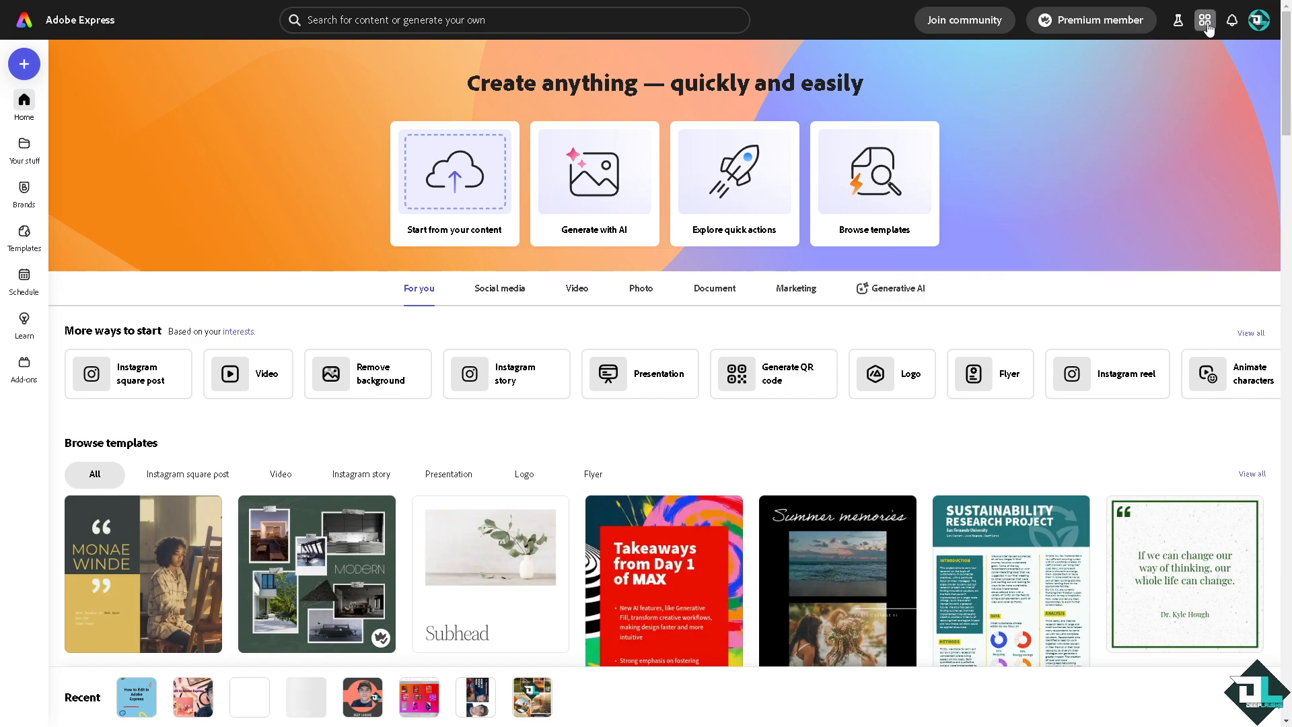
{"action": "left_click", "coordinate": [1205, 21]}
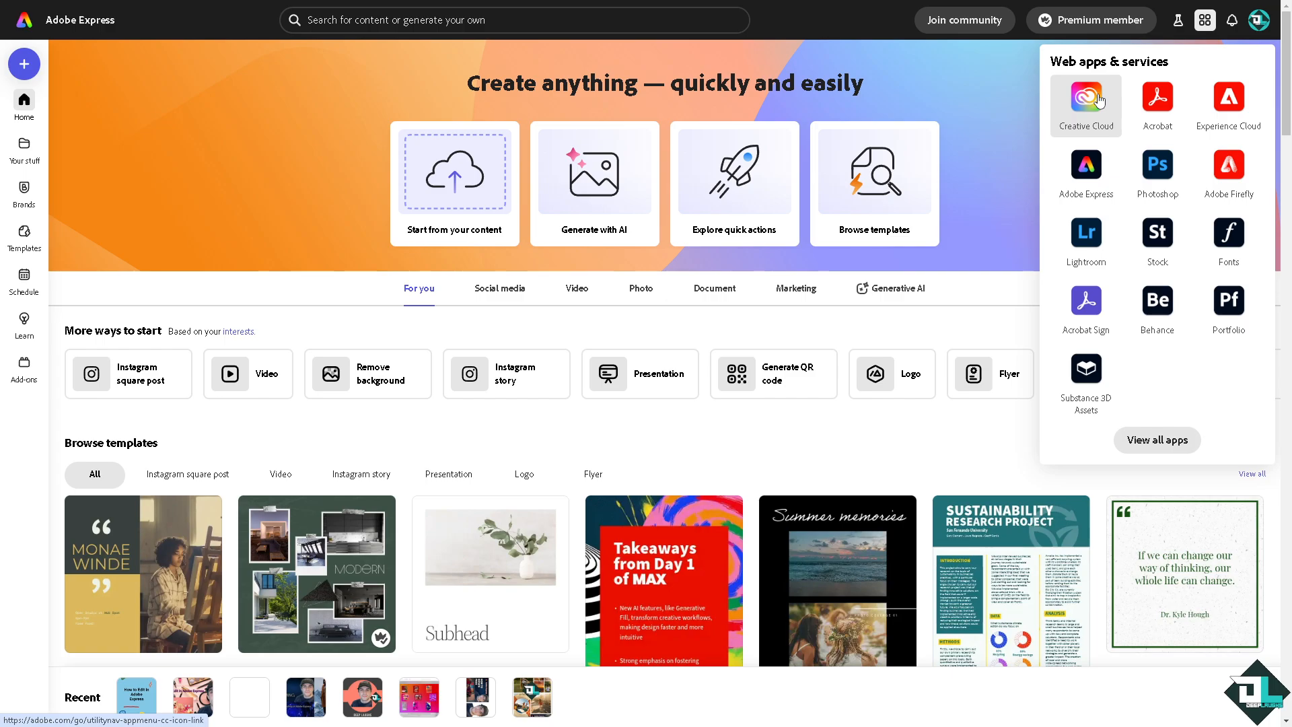
{"action": "left_click", "coordinate": [1163, 186]}
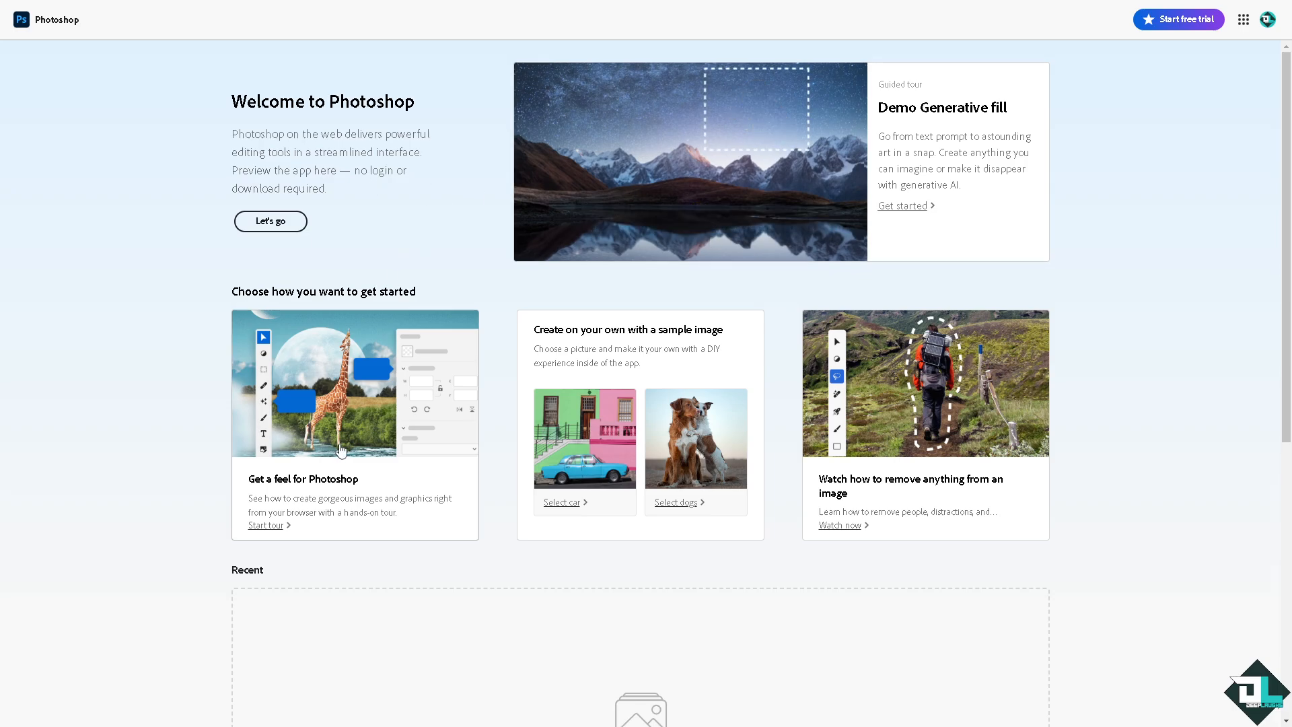
Open the image upload prompt from the Recent area of the Photoshop start page
{"action": "scroll", "coordinate": [341, 451], "scroll_direction": "down", "scroll_amount": 1}
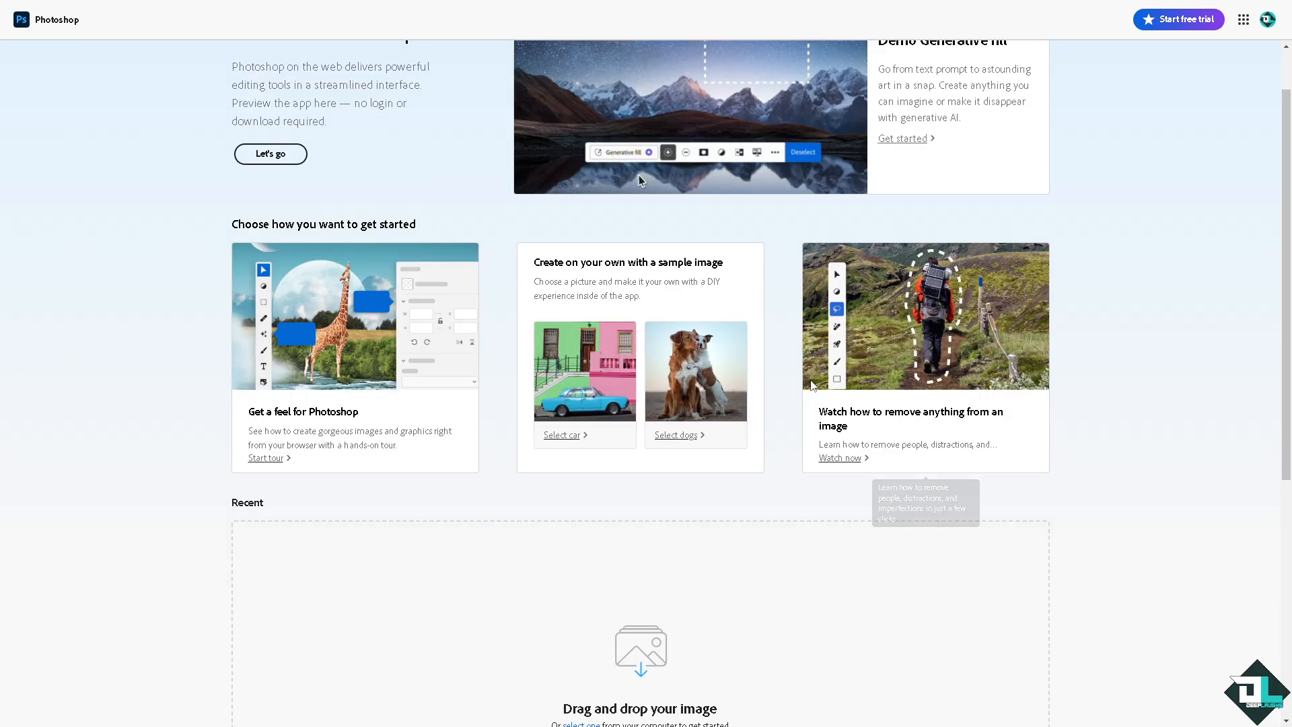
{"action": "scroll", "coordinate": [359, 201], "scroll_direction": "down", "scroll_amount": 2}
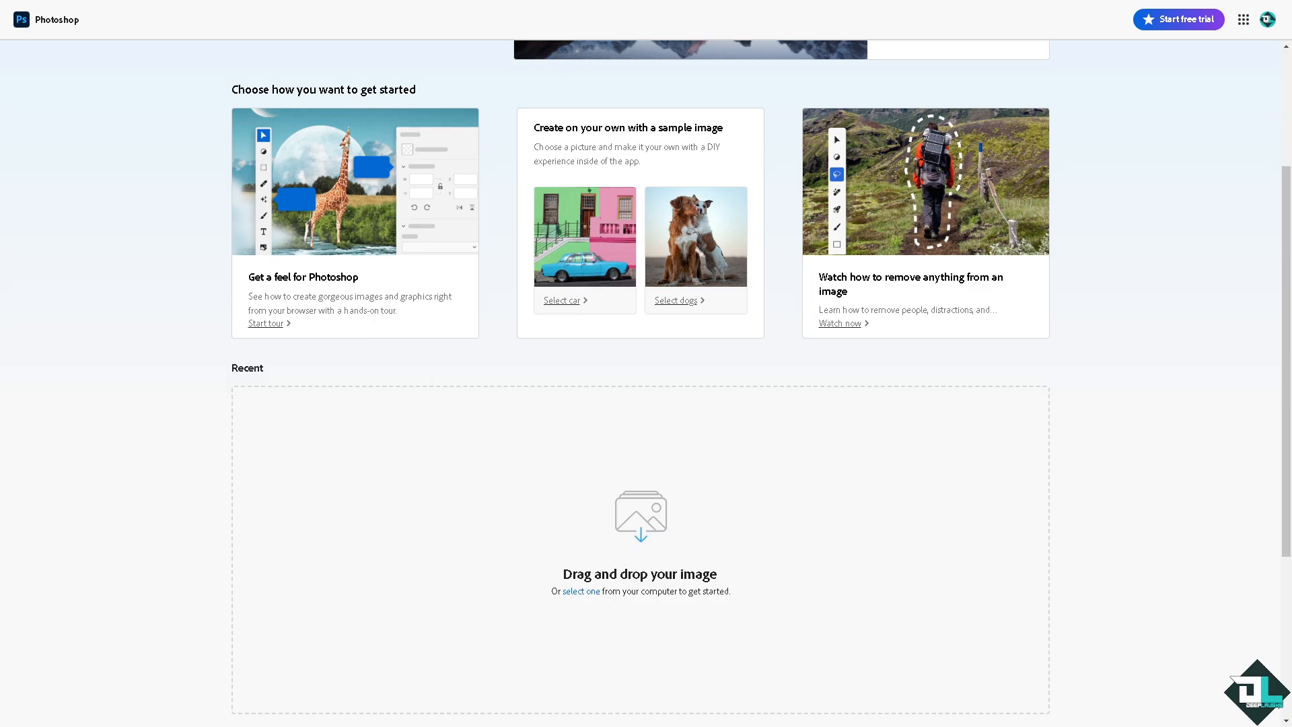
{"action": "left_click", "coordinate": [457, 556]}
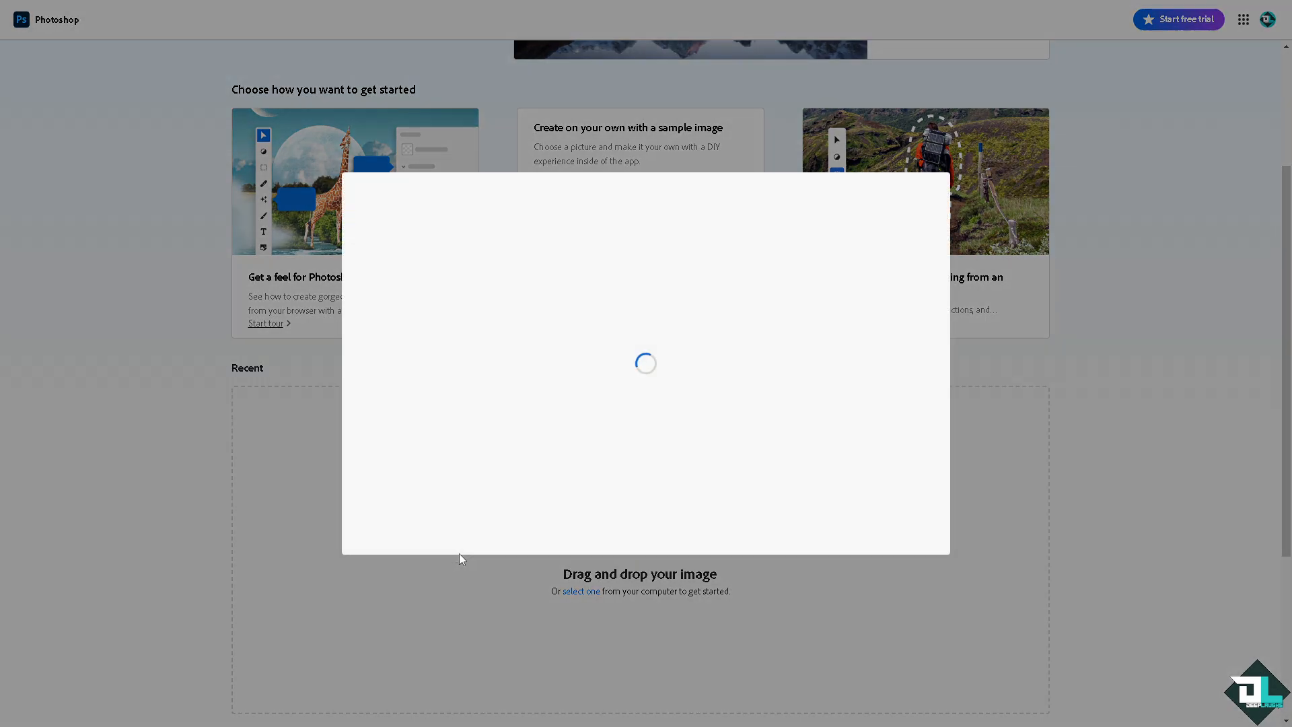